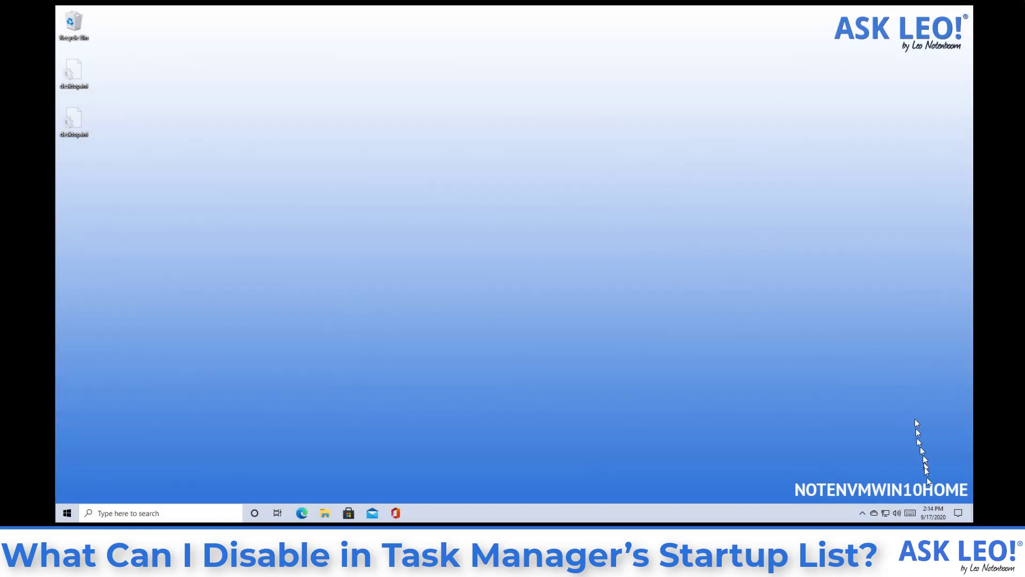
Launch Task Manager from the taskbar and switch it to the More details process view.
right_click(936, 506)
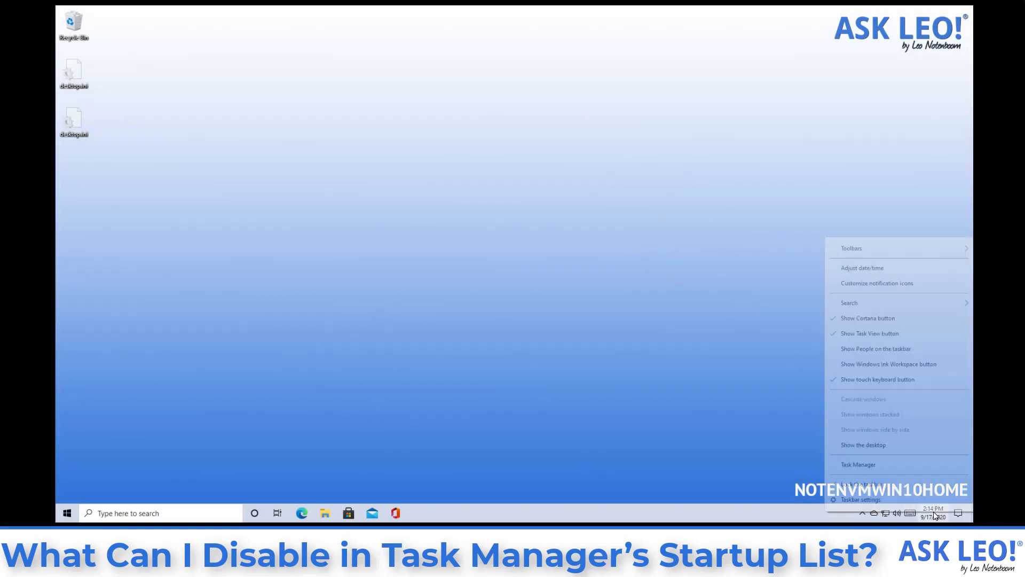
click(859, 465)
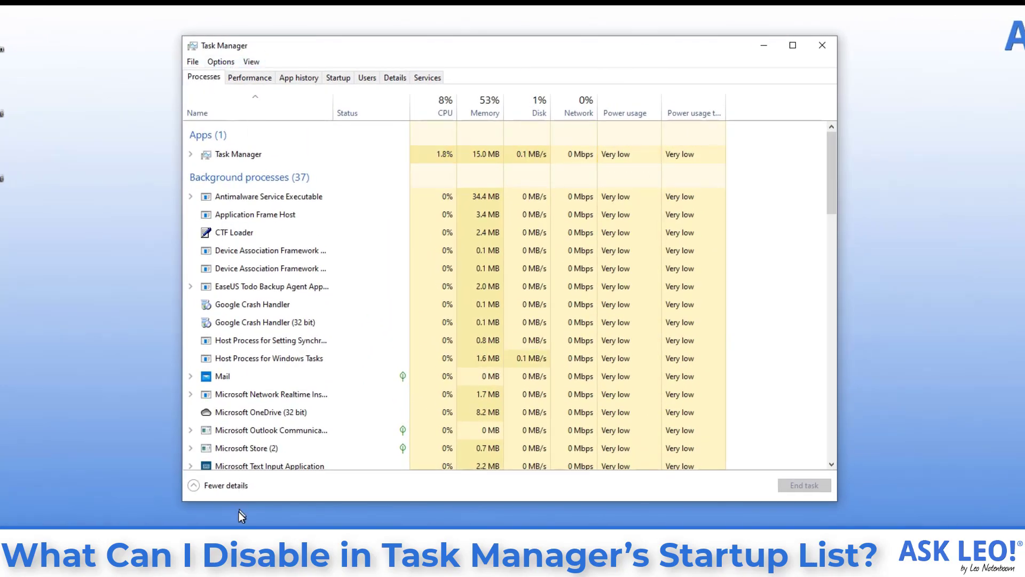
click(225, 484)
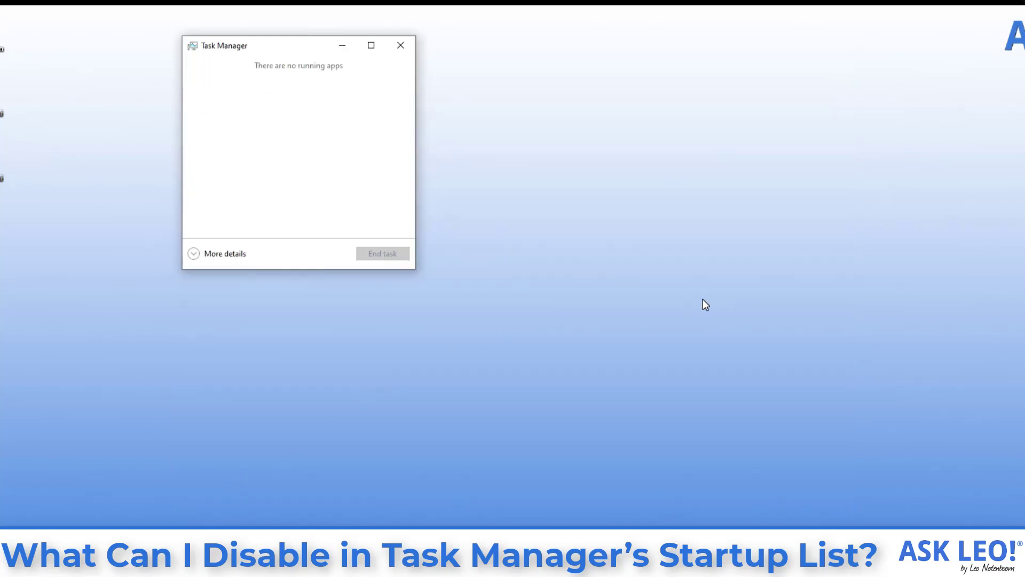
click(236, 254)
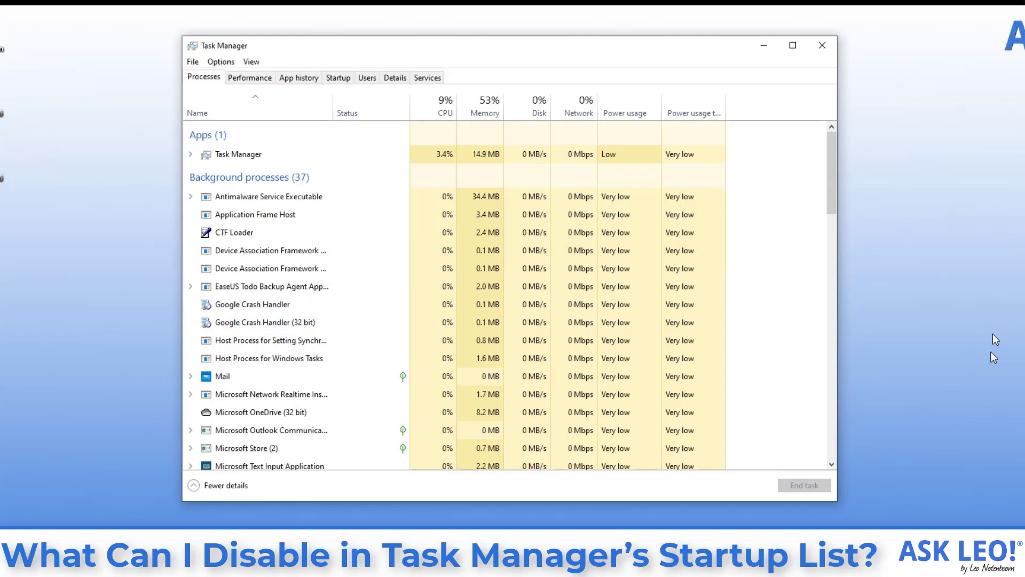
Show the Startup tab's program list and select the Program entry.
click(339, 79)
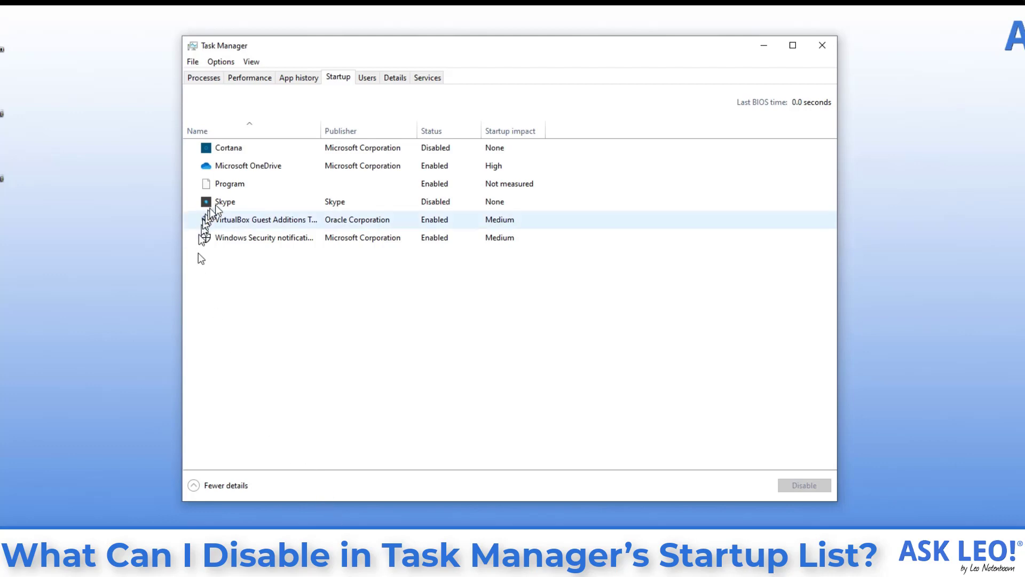
click(249, 183)
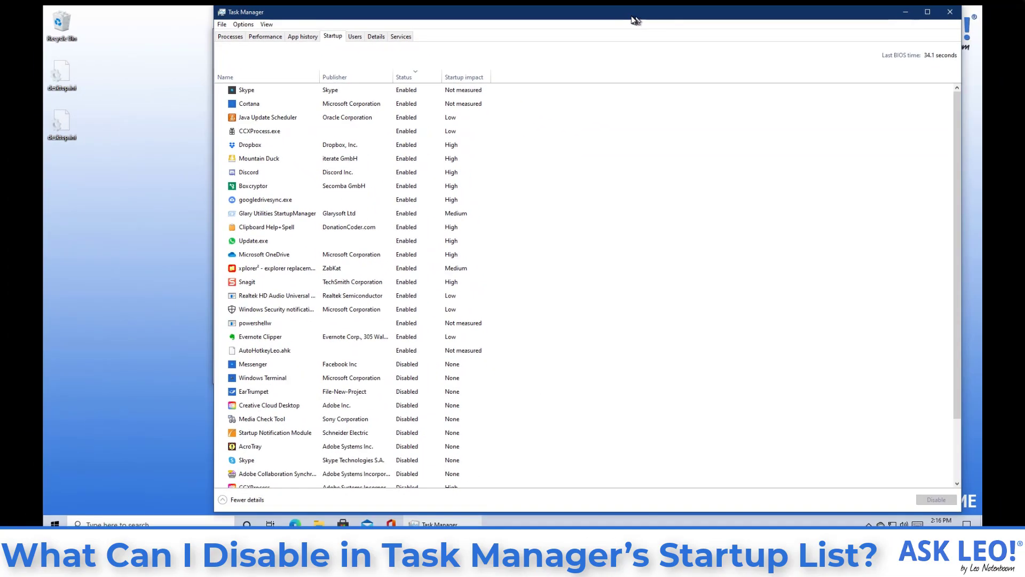
scroll(577, 192, down, 1)
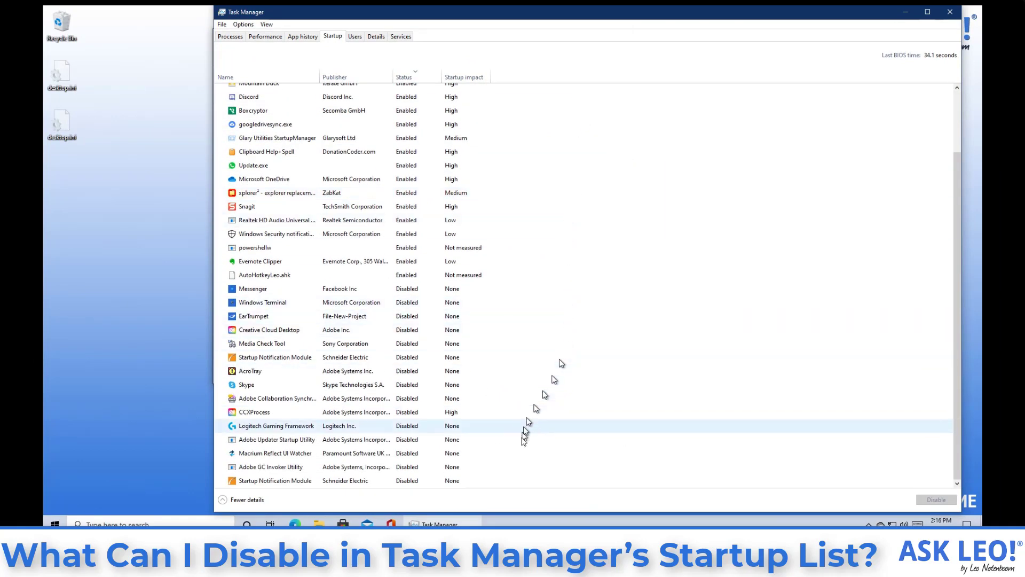
scroll(526, 437, up, 1)
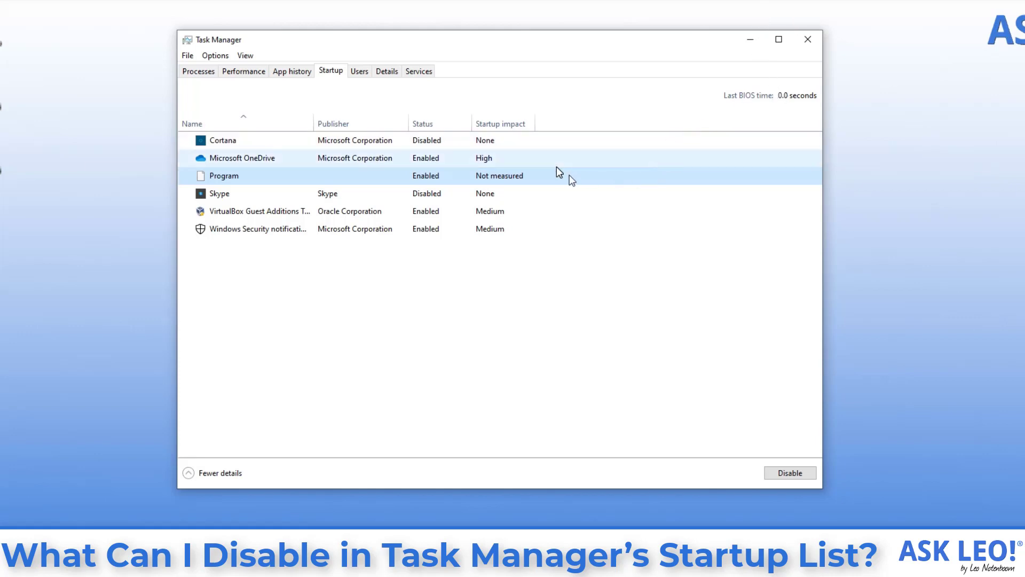
click(251, 143)
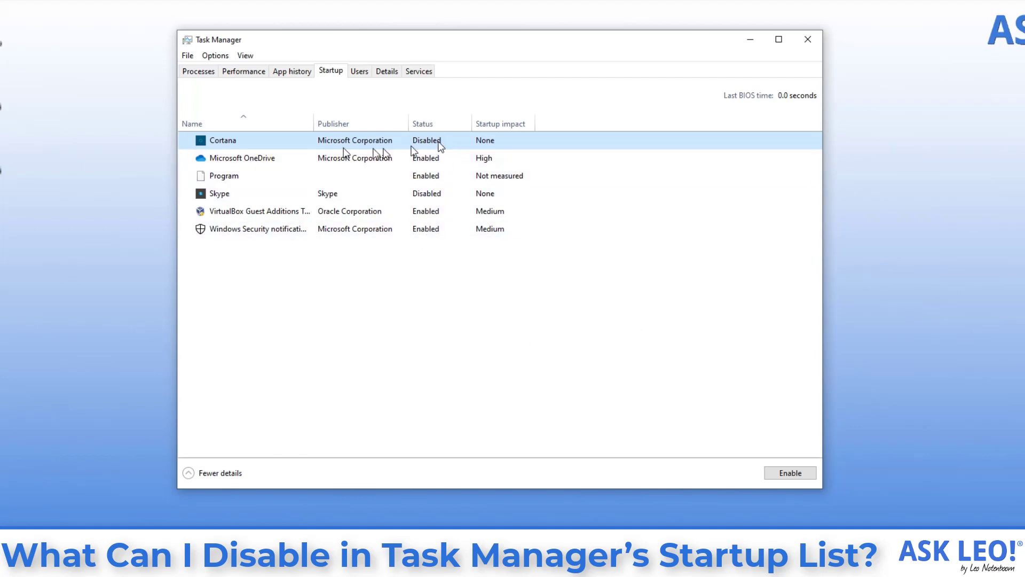
right_click(291, 141)
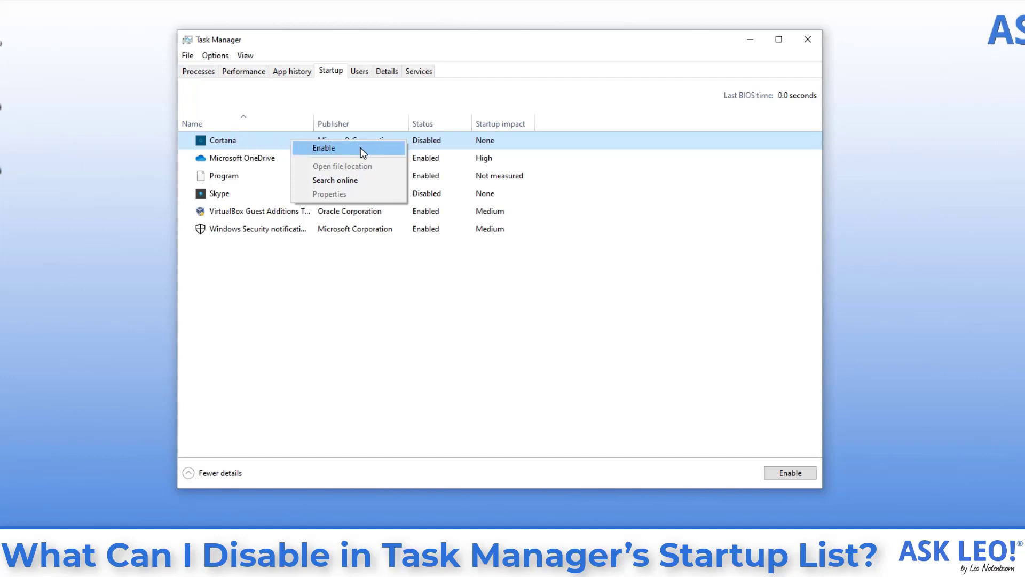
click(275, 150)
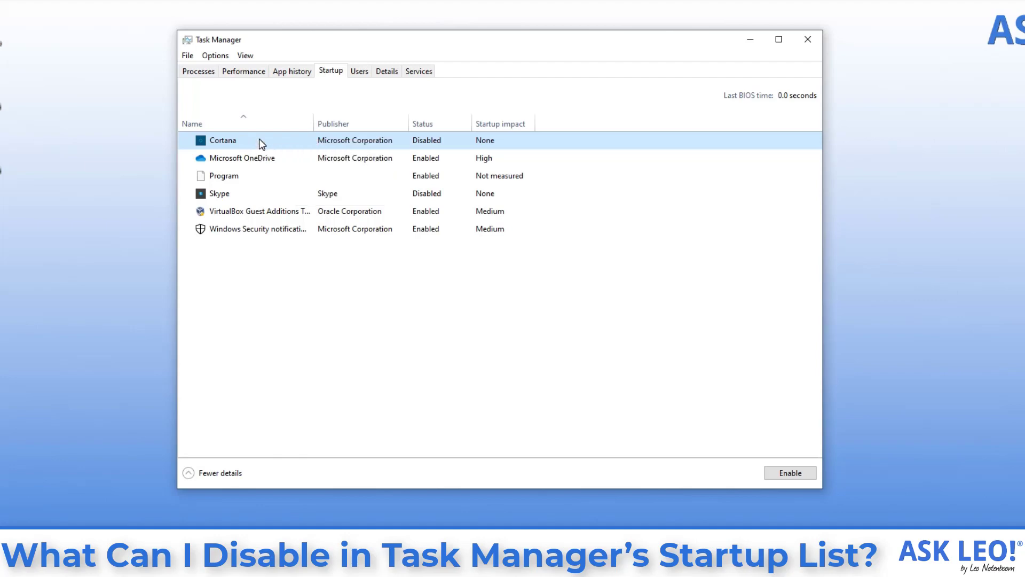
click(278, 158)
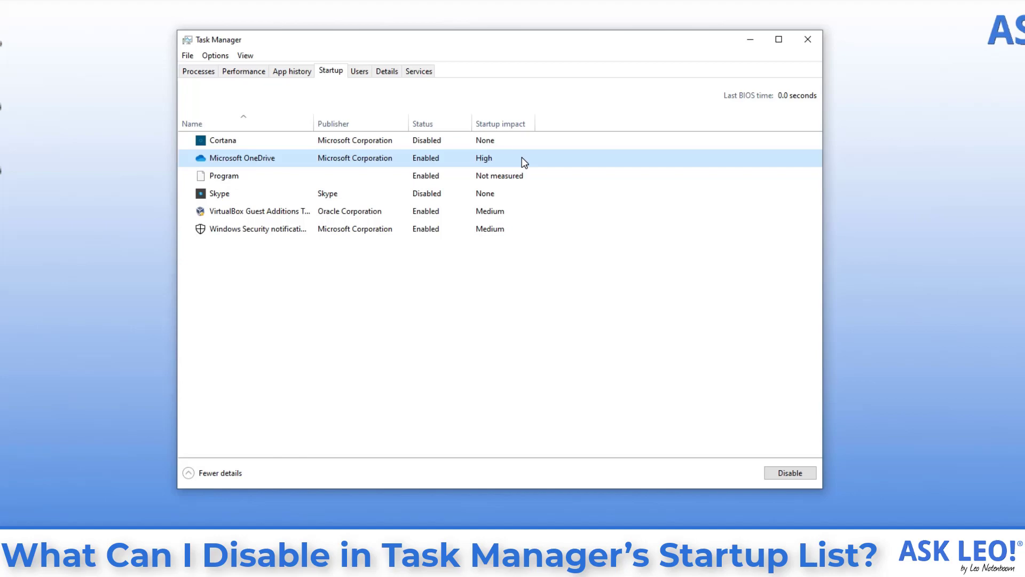
click(252, 176)
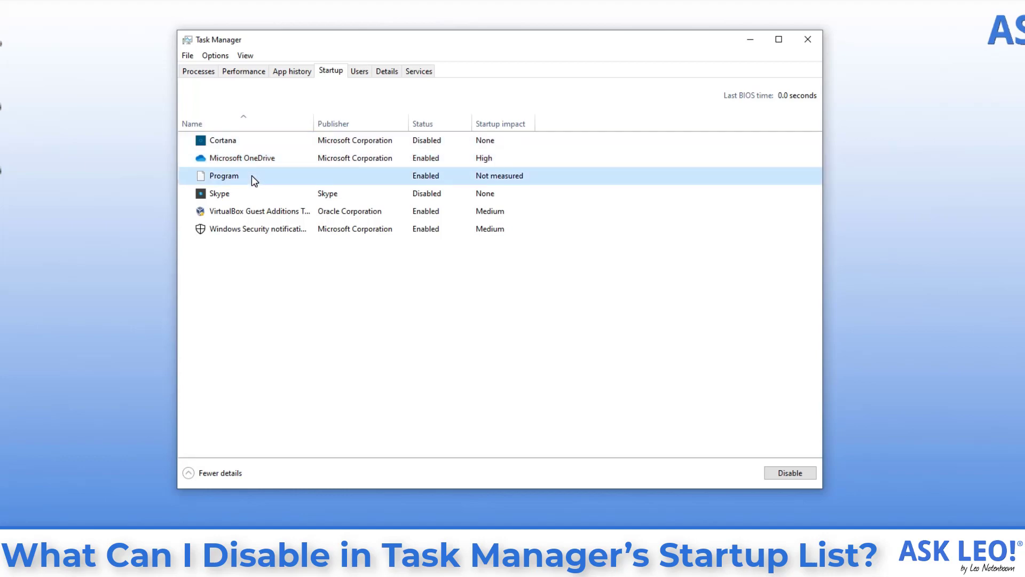
right_click(252, 175)
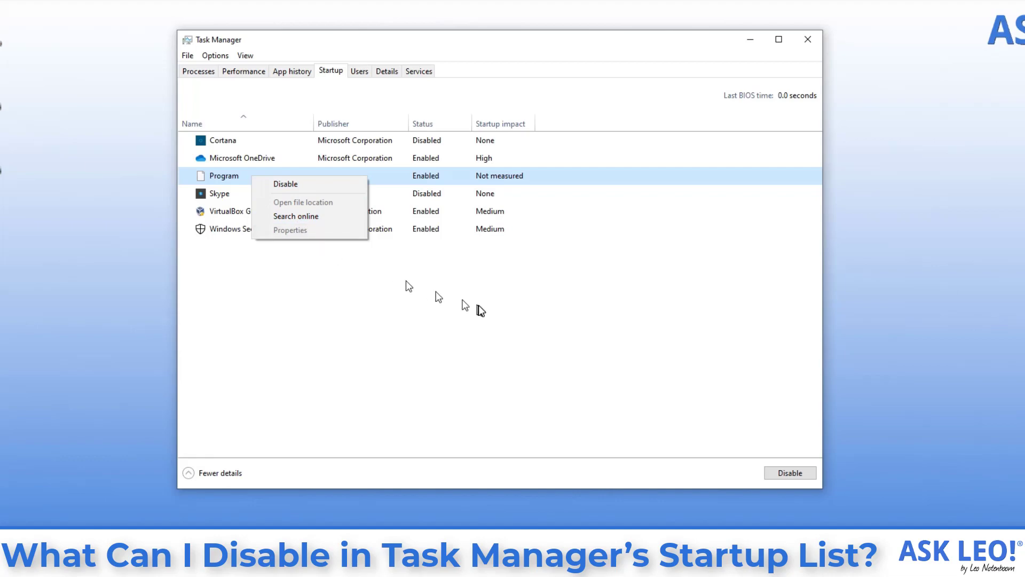
click(688, 282)
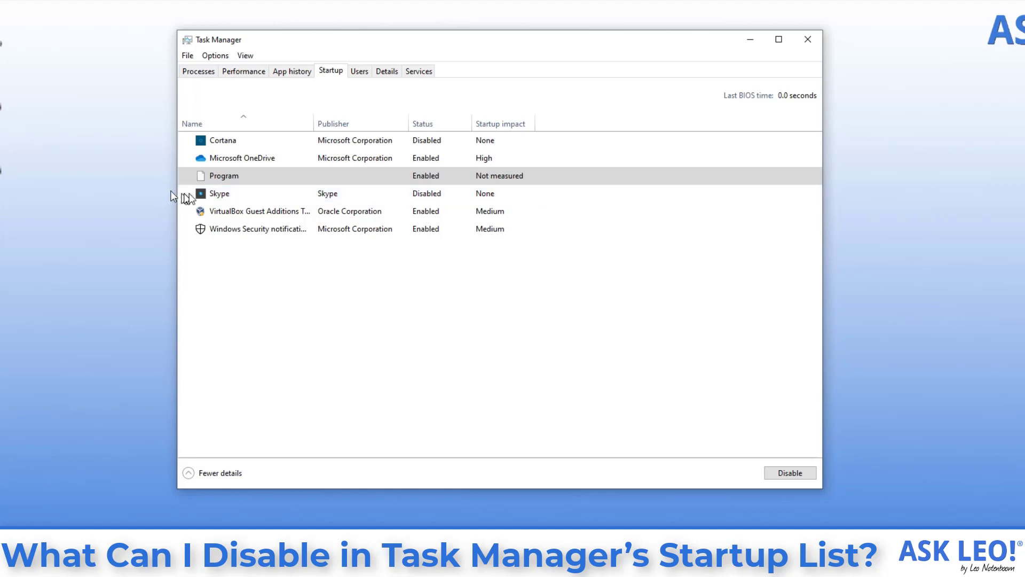
click(262, 199)
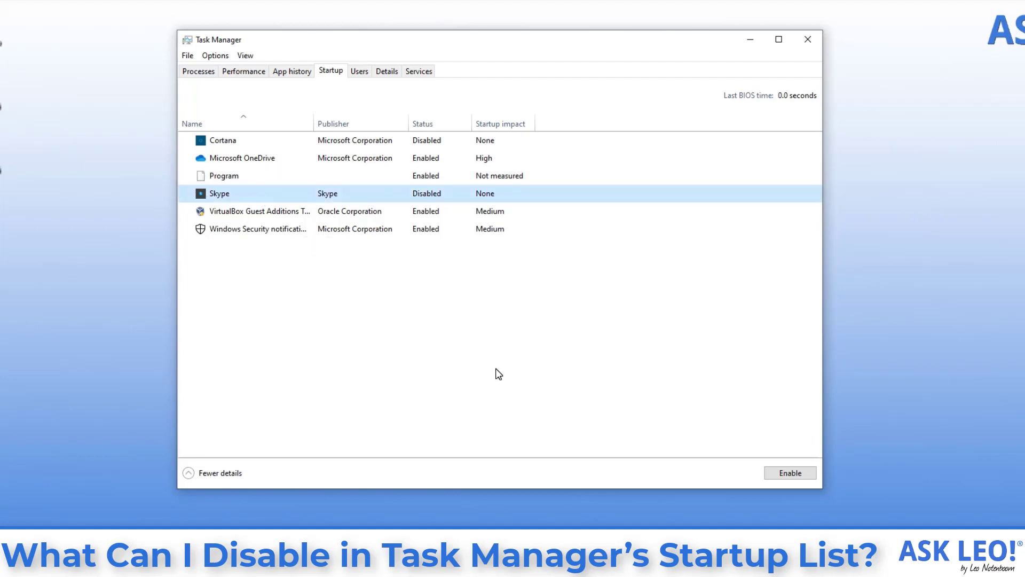
Search online for the VirtualBox Guest Additions startup entry (VBoxTray.exe).
click(446, 211)
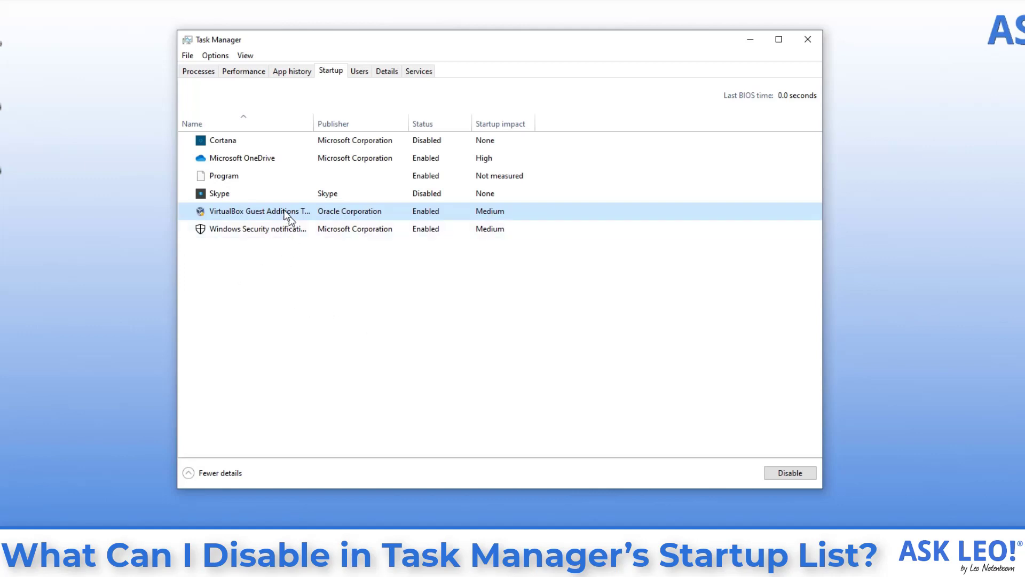
right_click(266, 215)
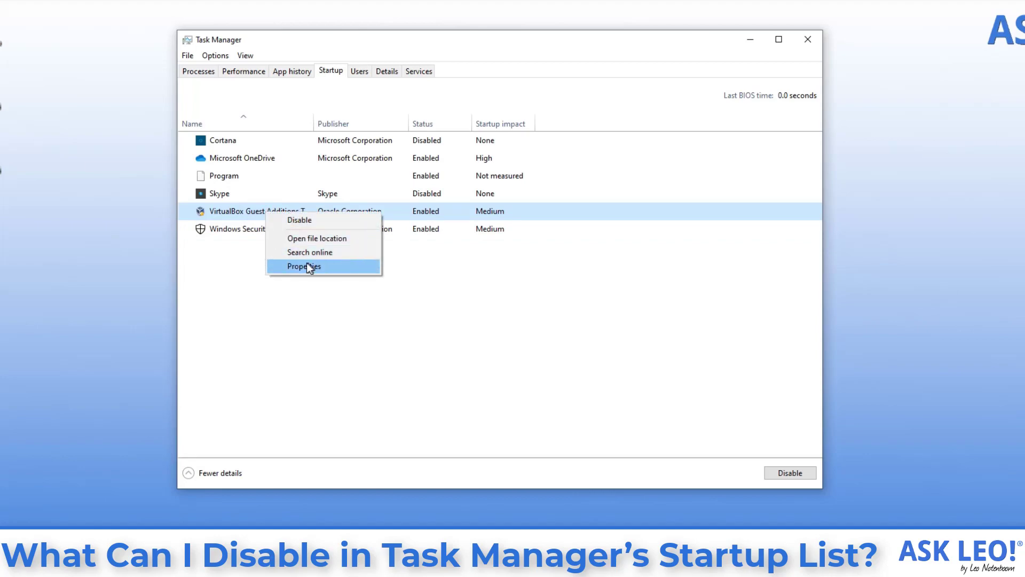
click(330, 253)
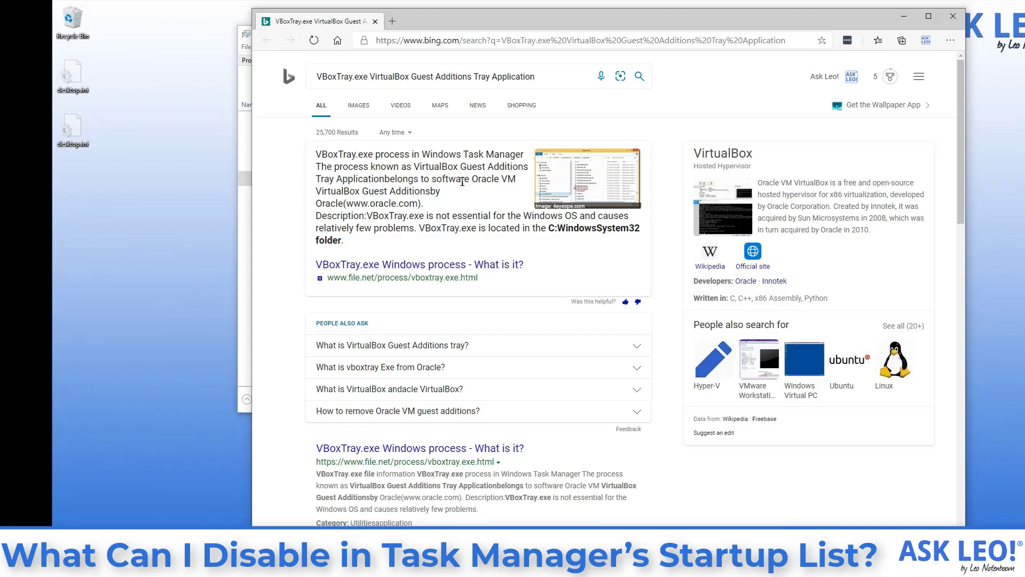
Close Edge after reviewing the VBoxTray.exe Bing results, returning to the Startup list.
click(965, 12)
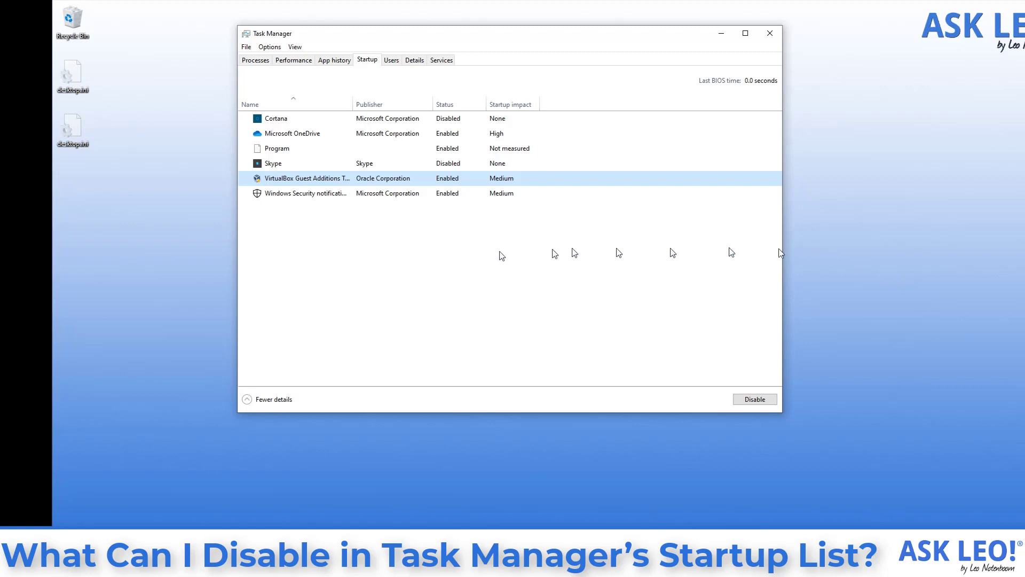
click(327, 198)
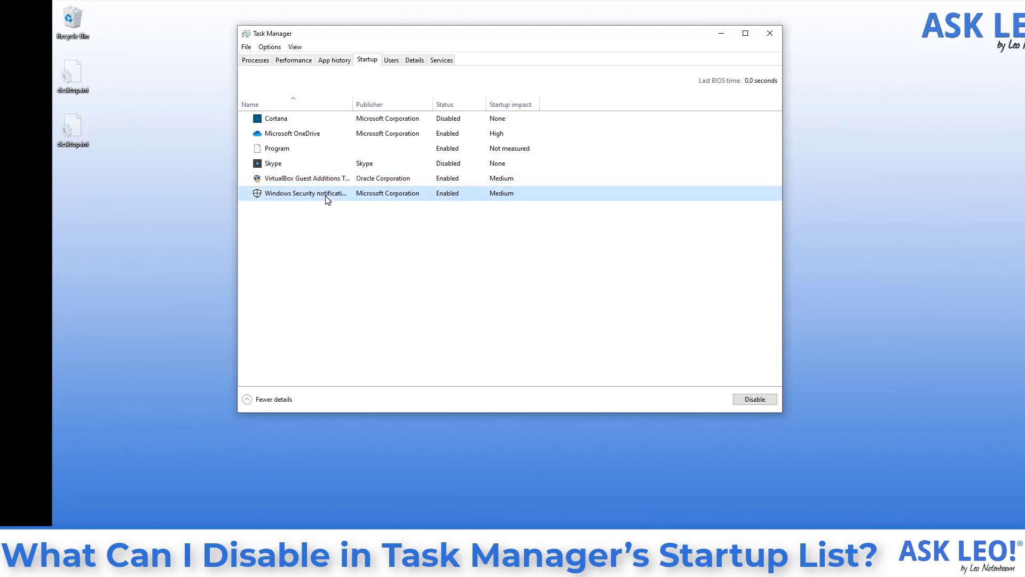
right_click(327, 199)
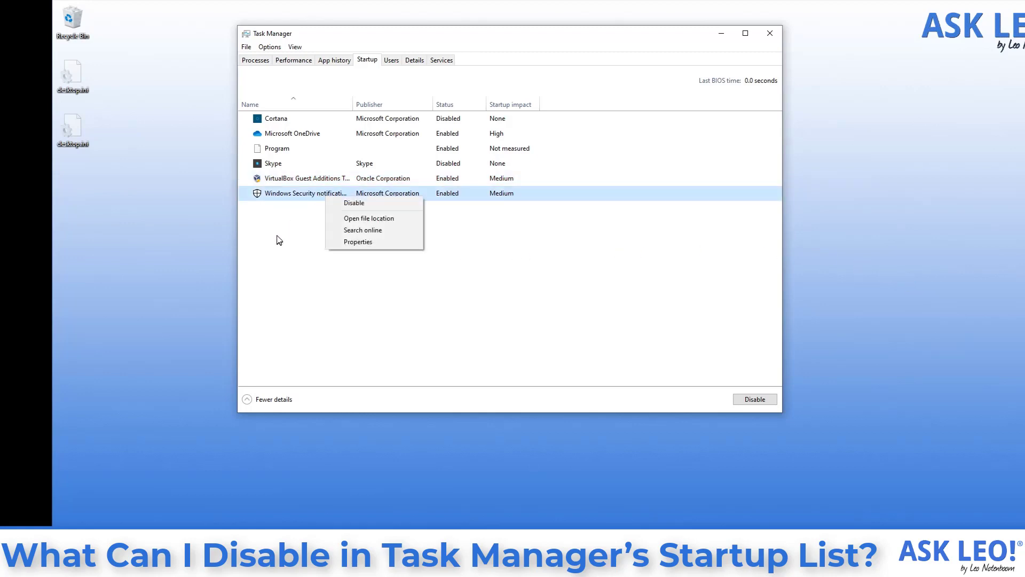
click(279, 234)
click(327, 199)
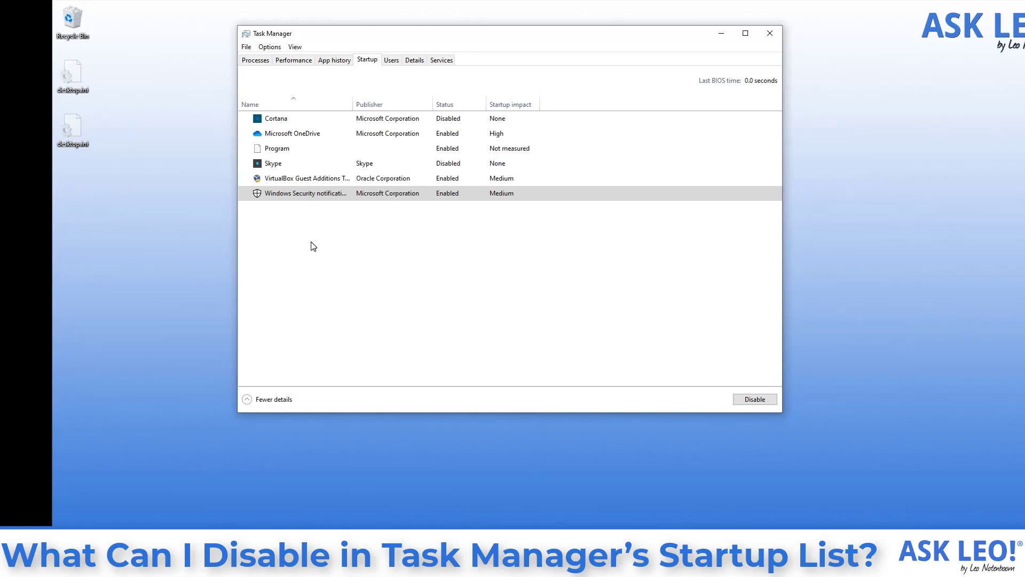
right_click(342, 196)
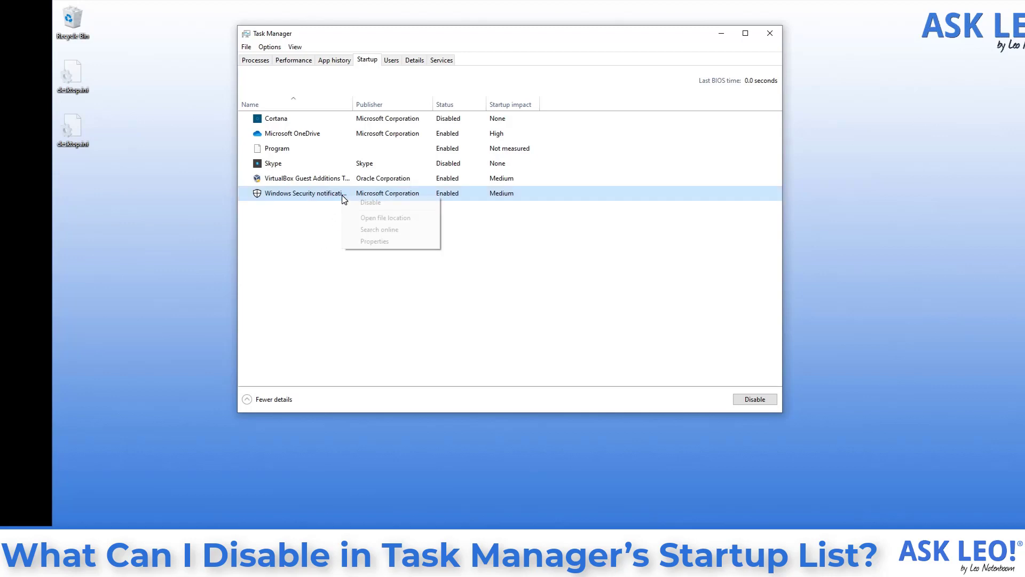
click(296, 223)
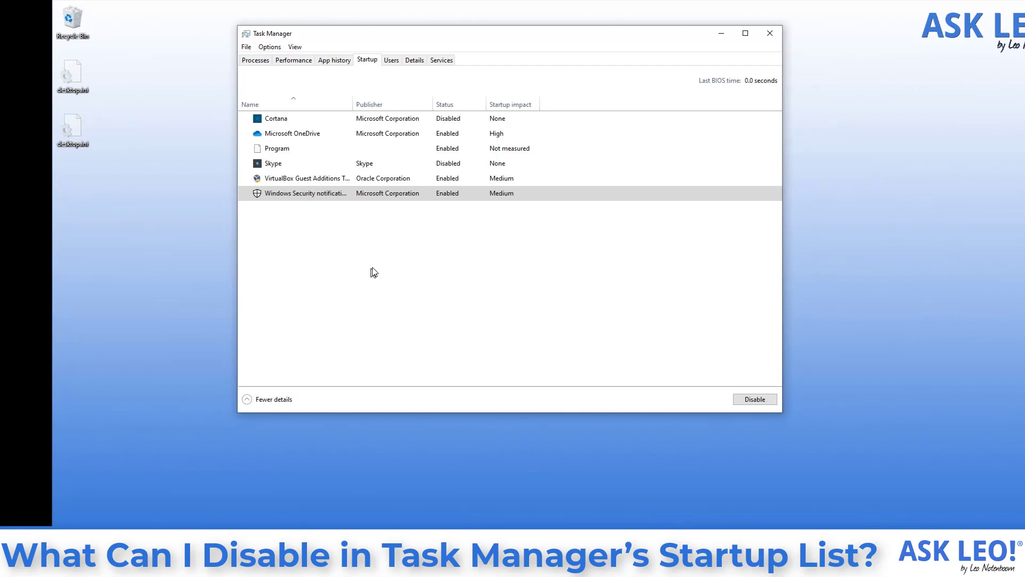
click(314, 182)
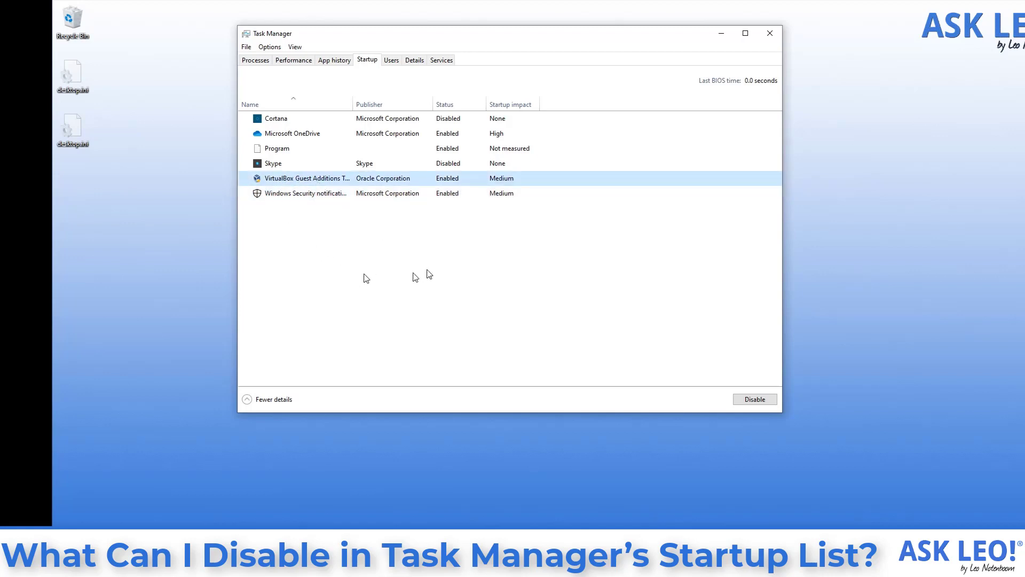
right_click(313, 180)
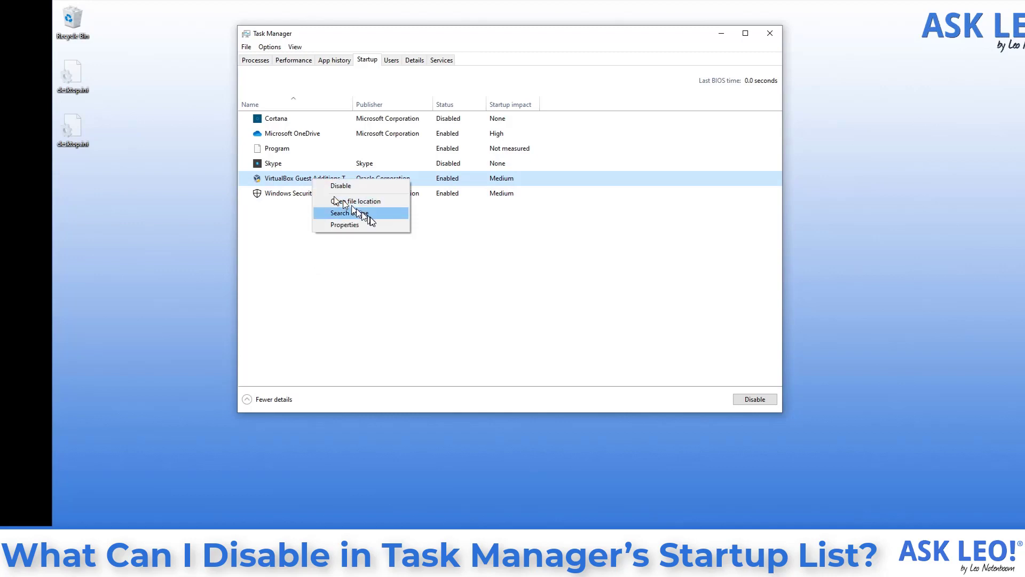
click(399, 203)
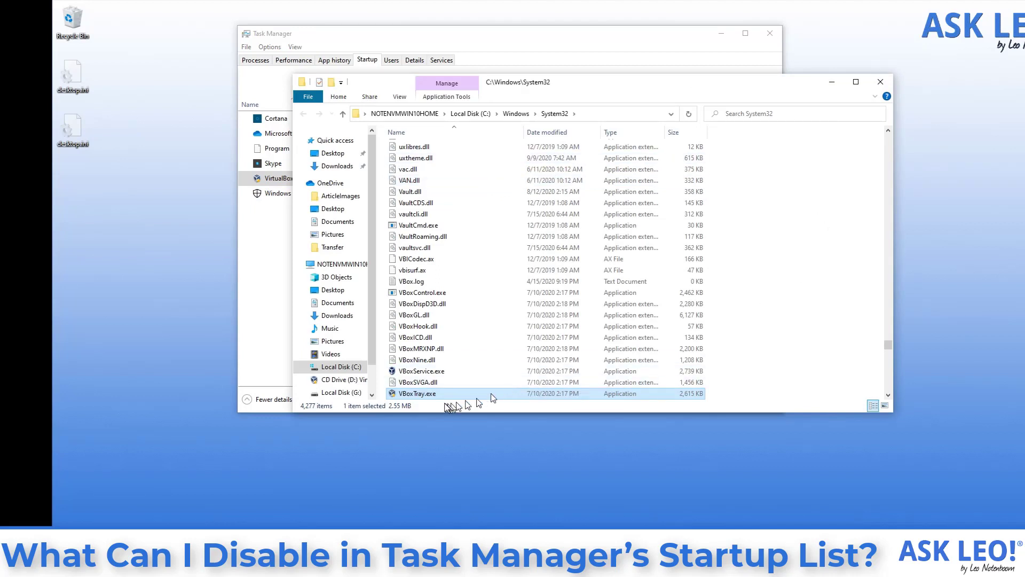
mouse_move(445, 398)
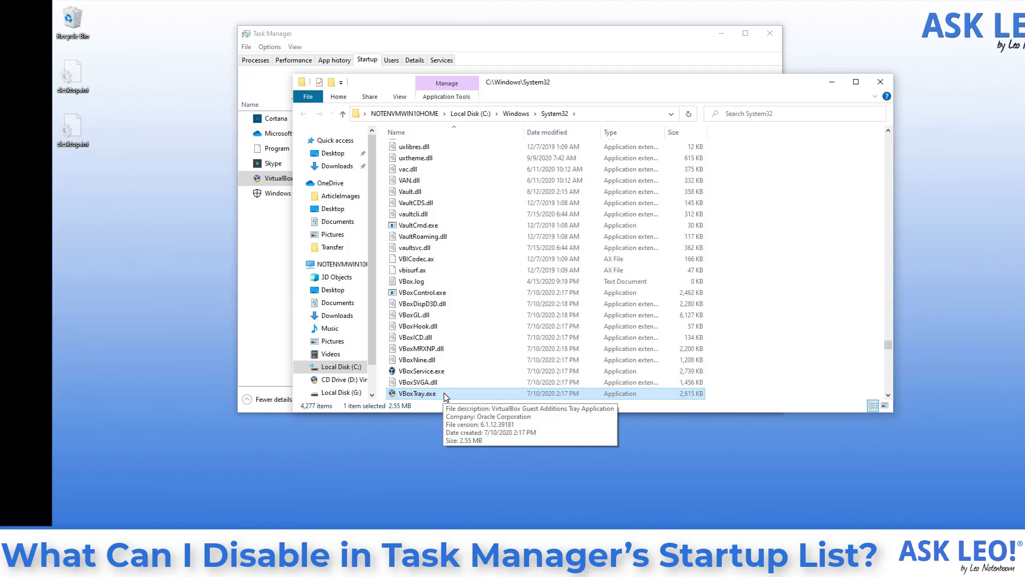
click(614, 114)
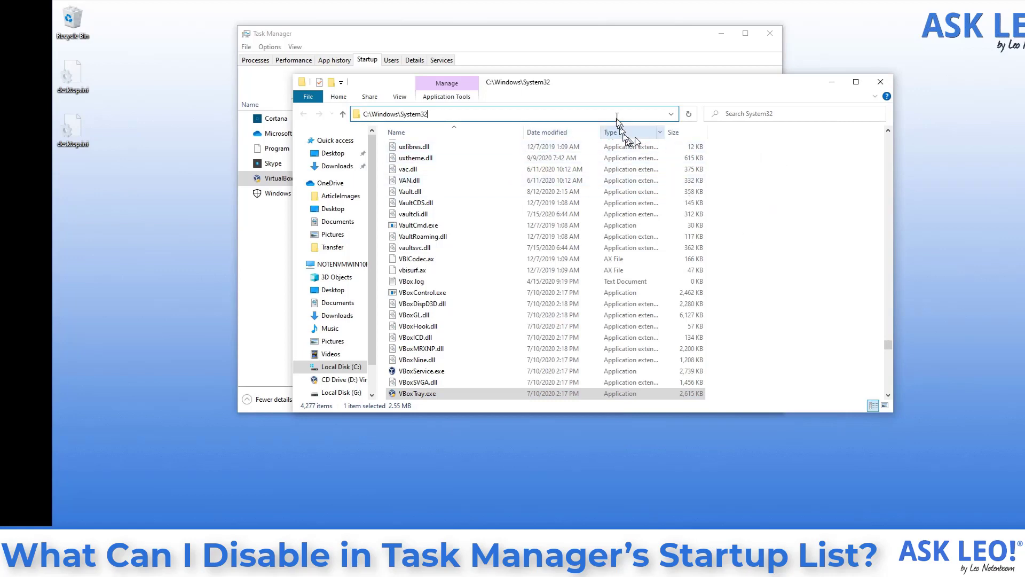
click(881, 82)
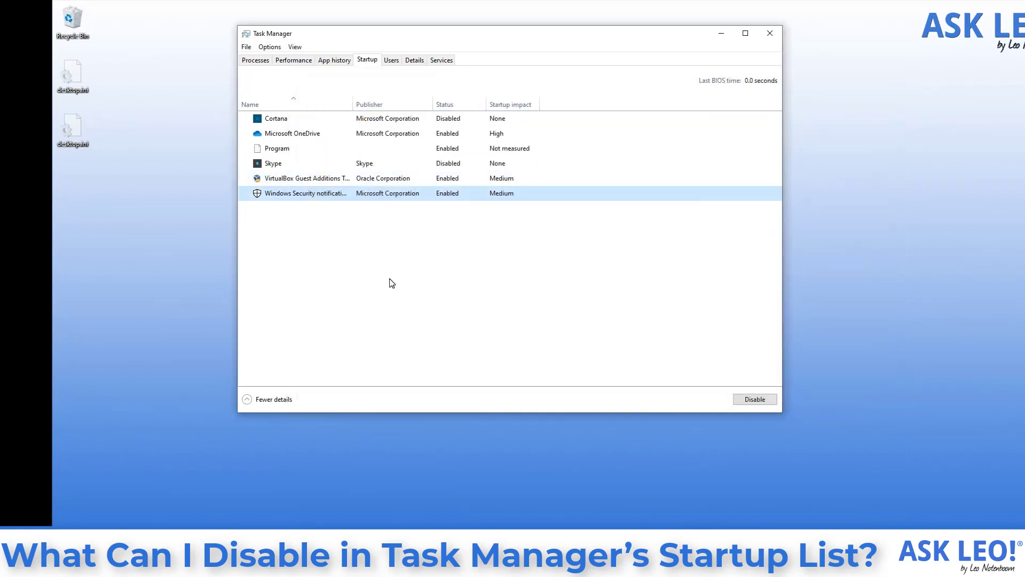